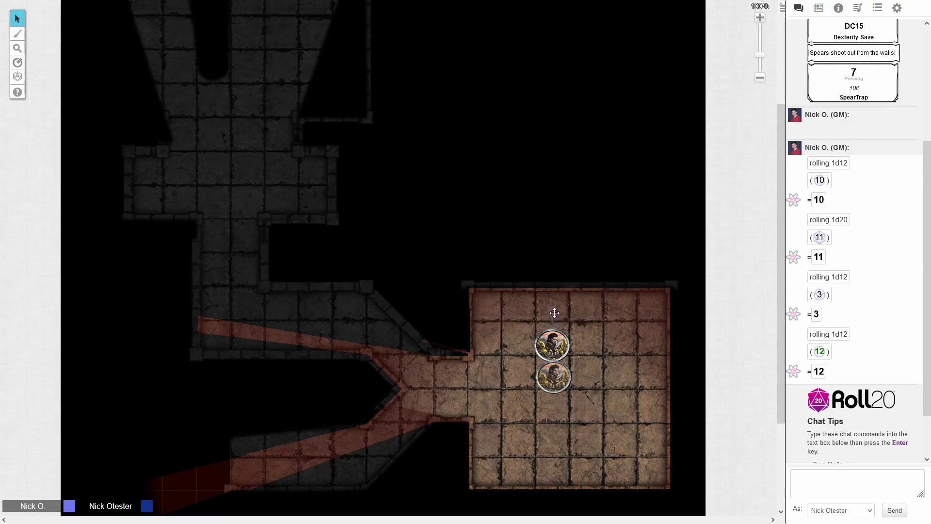
# Hide a rectangle of the dungeon under explorable darkness and drag the hero token up into it
pyautogui.moveTo(553, 309); pyautogui.dragTo(554, 271)
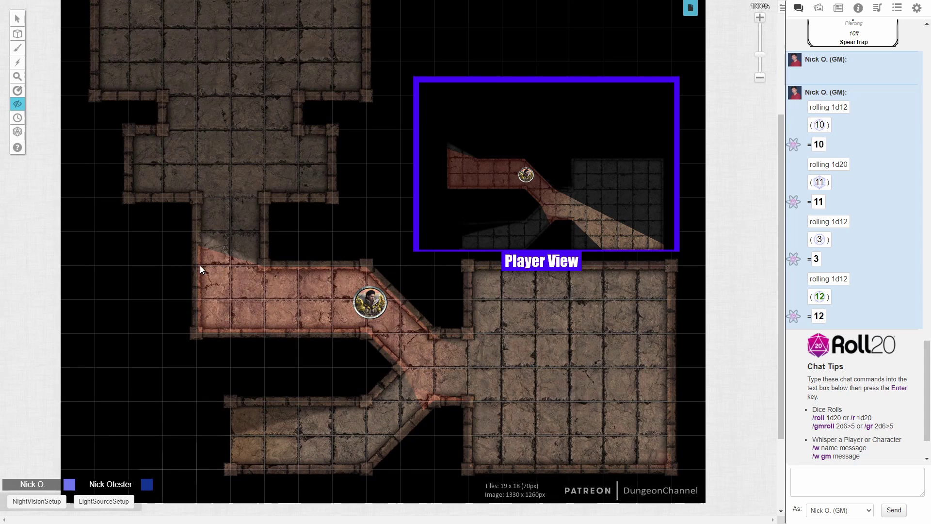
pyautogui.moveTo(200, 265); pyautogui.dragTo(270, 332)
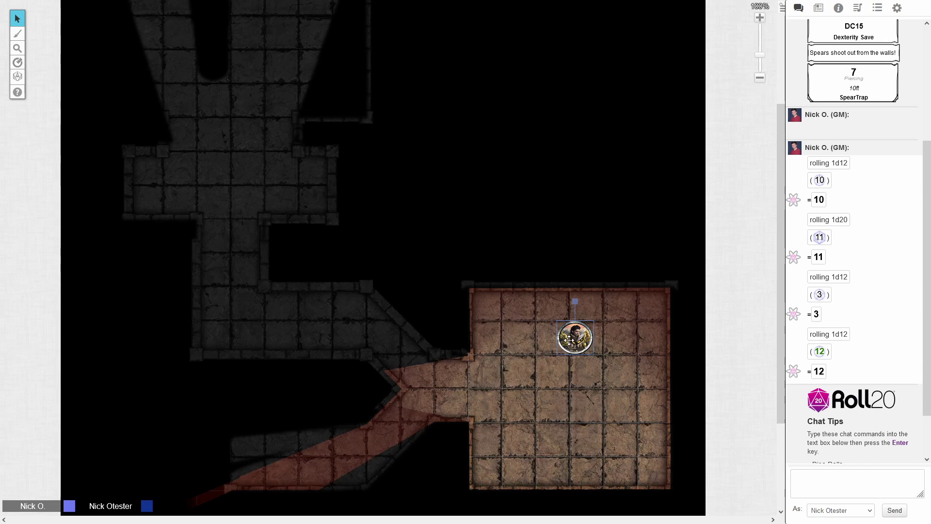
pyautogui.moveTo(571, 337); pyautogui.dragTo(560, 249)
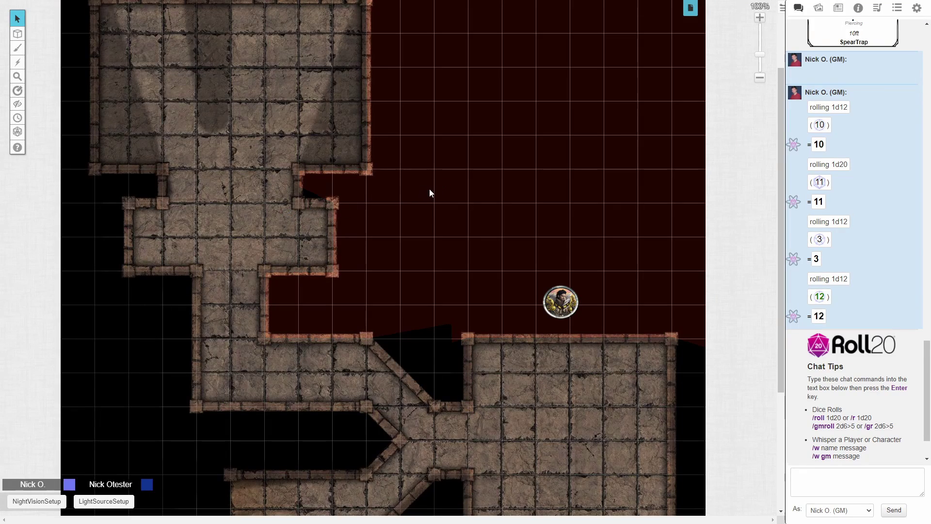
# In DLDemoPage's page settings, switch on Dynamic Lighting Barriers Restrict Movement and save
pyautogui.click(692, 12)
pyautogui.moveTo(547, 116)
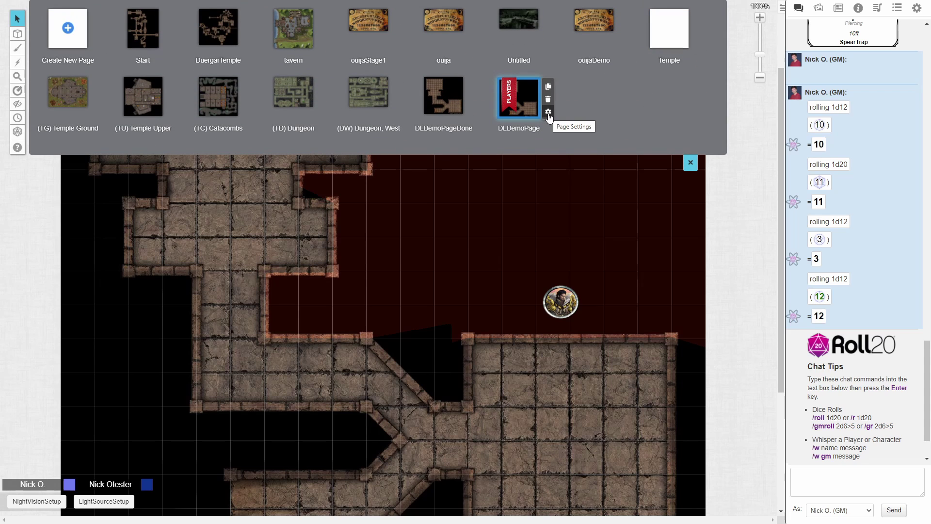
pyautogui.click(548, 112)
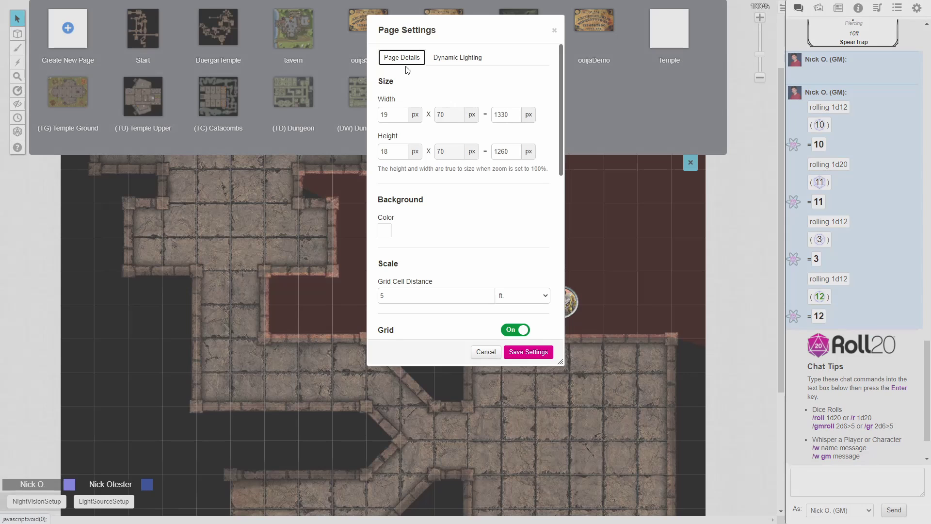
pyautogui.scroll(-5, 412, 118)
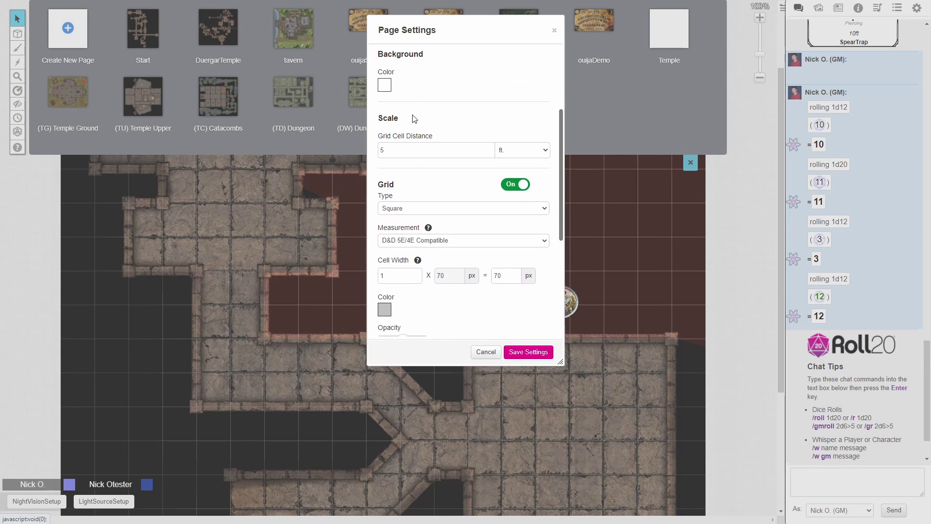
pyautogui.scroll(-1, 426, 150)
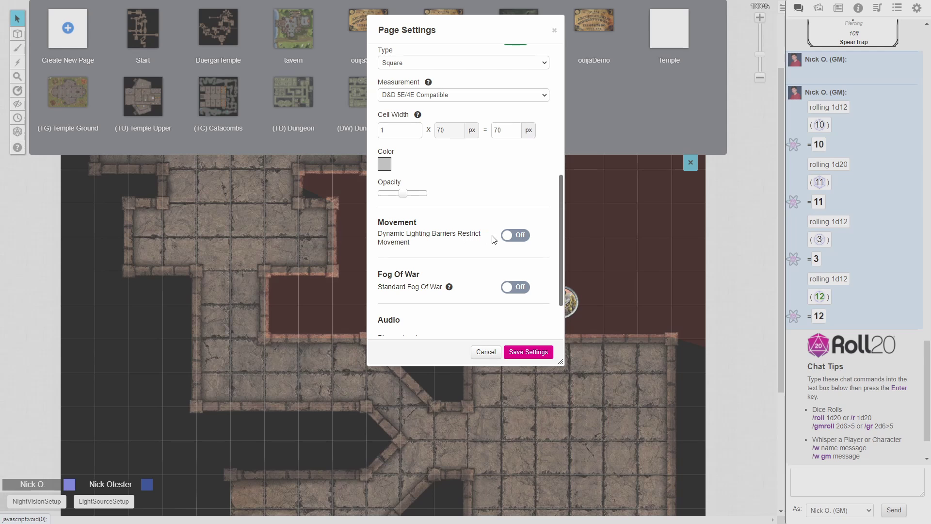
pyautogui.click(511, 241)
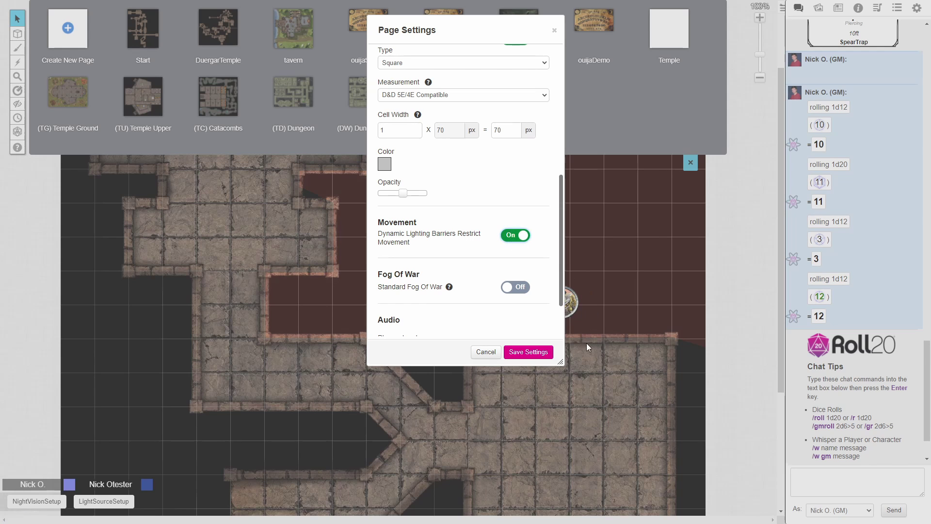
pyautogui.click(528, 351)
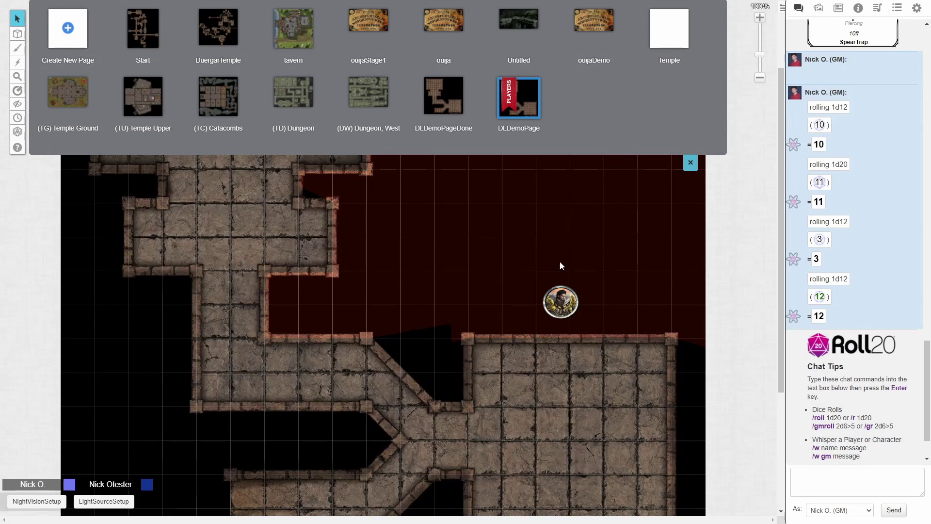
# Move the hero token into the lower-right room, nudge it down a square, then move it up as the player
pyautogui.click(695, 167)
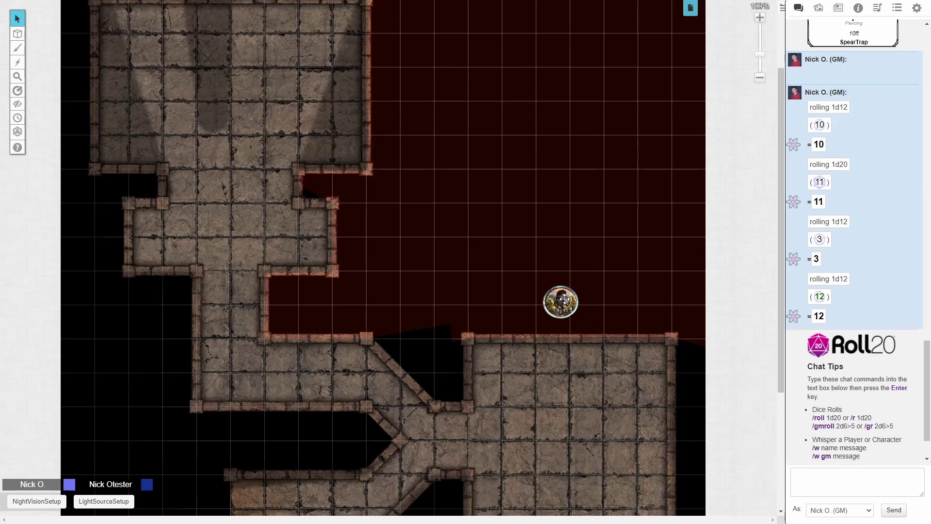
pyautogui.moveTo(565, 300); pyautogui.dragTo(552, 389)
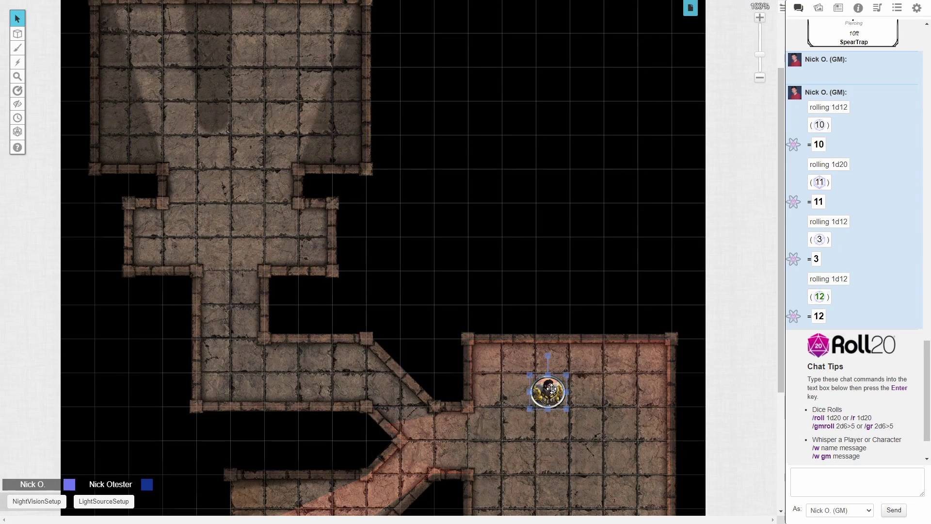
pyautogui.press('Down')
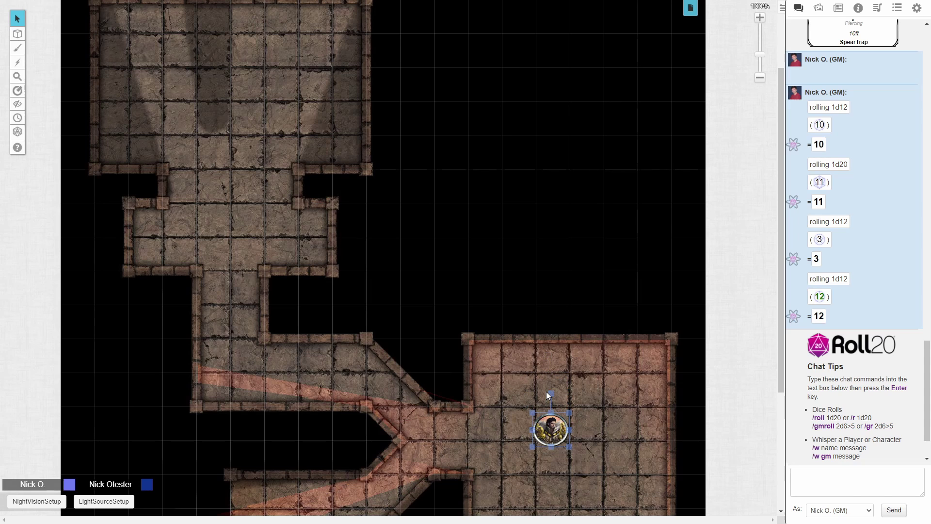
pyautogui.hotkey('alt', 'Tab')
pyautogui.moveTo(552, 323); pyautogui.dragTo(554, 287)
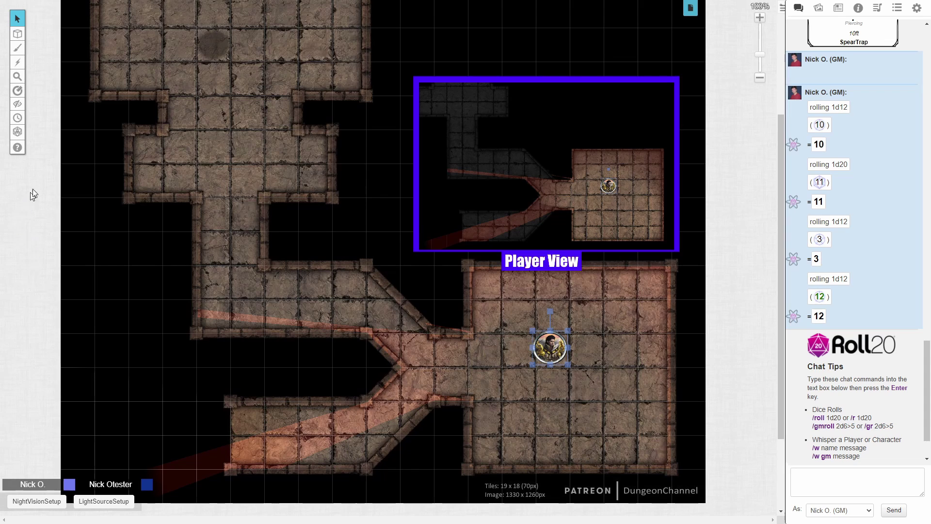
# Run Reset Explorable Darkness and confirm Reset Fog to re-hide explored areas
pyautogui.moveTo(19, 106)
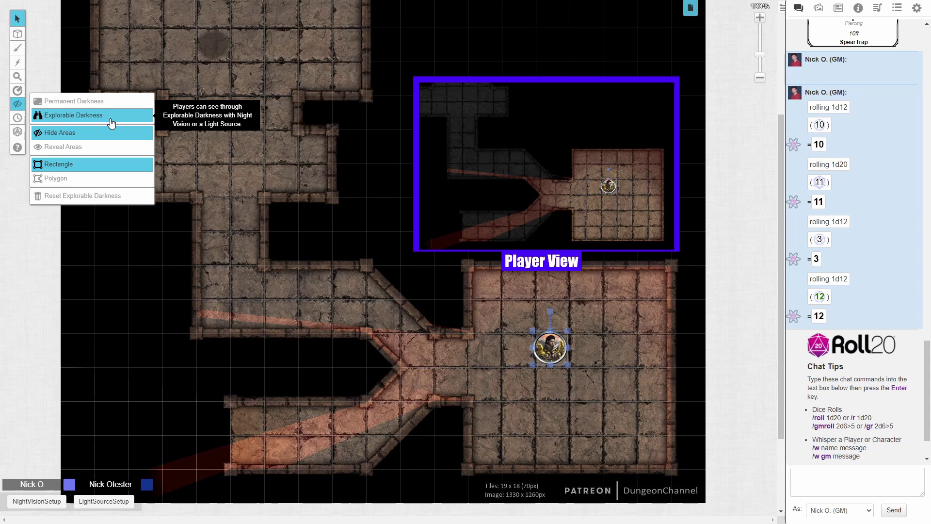
pyautogui.click(95, 203)
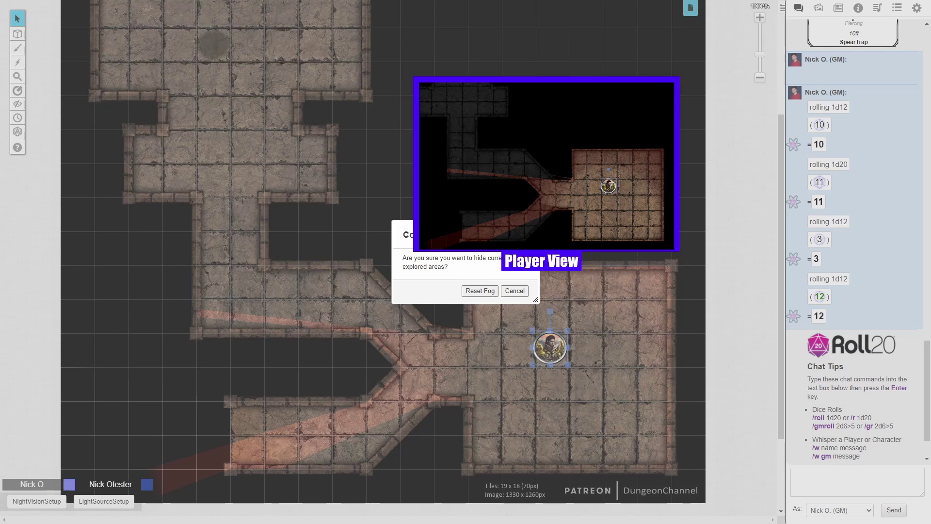
pyautogui.moveTo(431, 230); pyautogui.dragTo(433, 300)
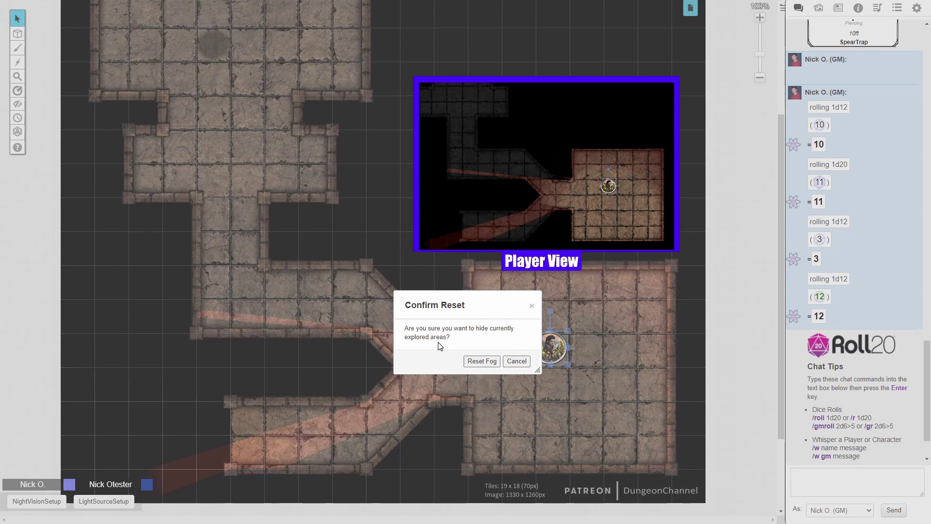
pyautogui.click(481, 361)
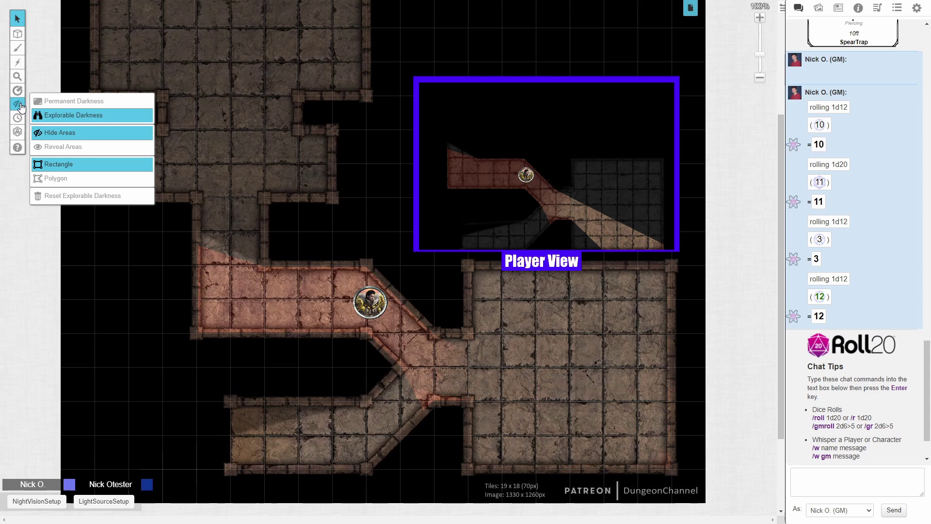
# Draw a Permanent Darkness hide rectangle over the corridor's west end where the hero stands
pyautogui.click(66, 105)
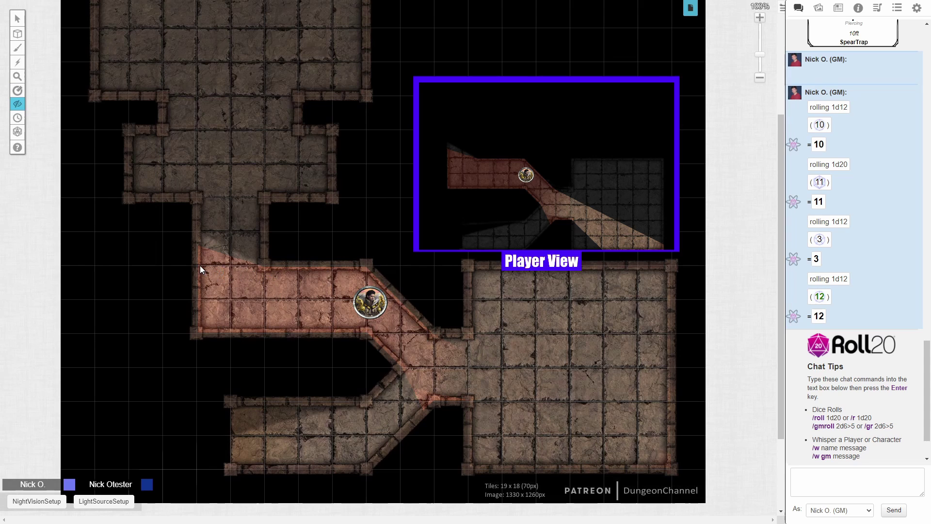
pyautogui.moveTo(200, 266); pyautogui.dragTo(270, 332)
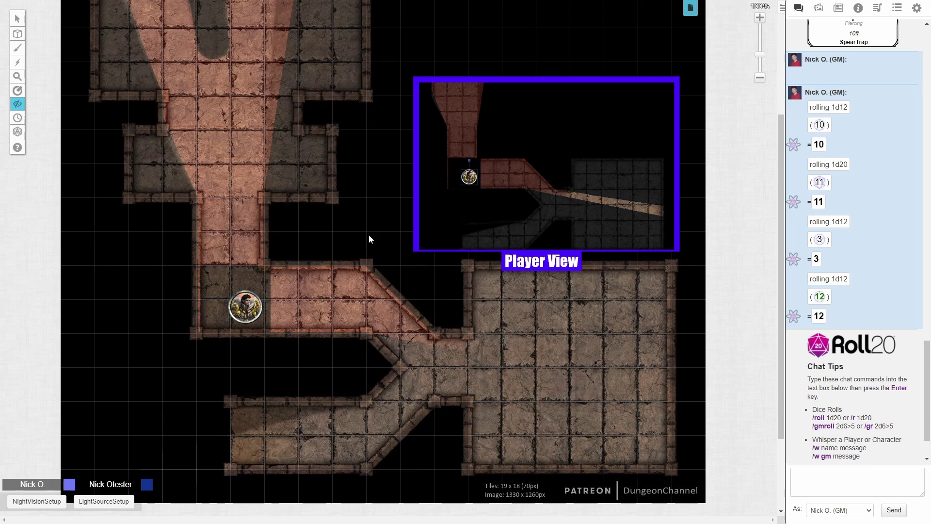
# Search the D&D 5th Edition compendium for 'skeleton' and drag the Skeleton onto the map beside the hero
pyautogui.click(839, 8)
pyautogui.click(866, 16)
pyautogui.click(820, 42)
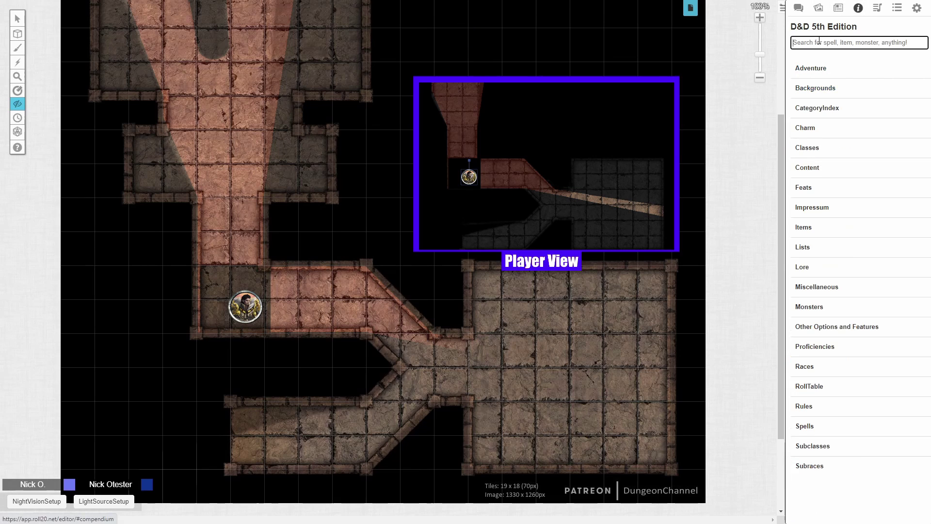
pyautogui.write('skeleton')
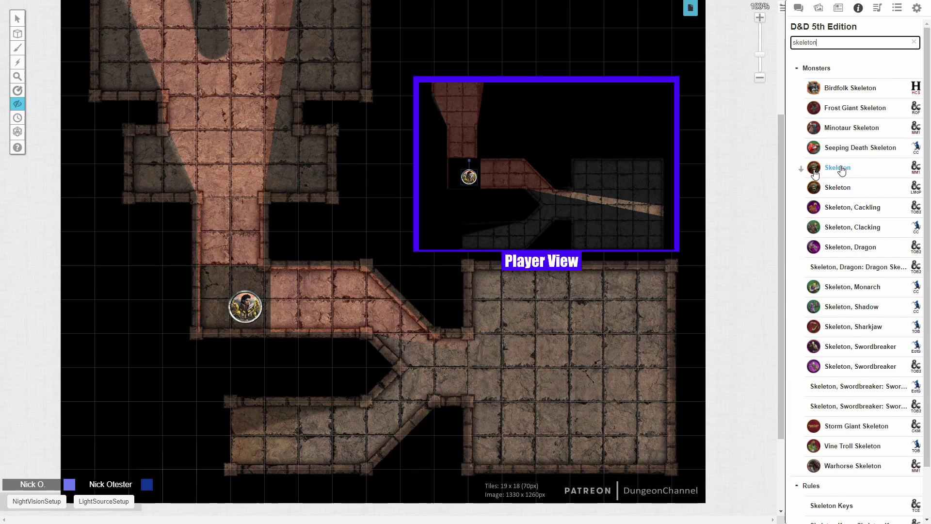
pyautogui.moveTo(843, 170); pyautogui.dragTo(218, 283)
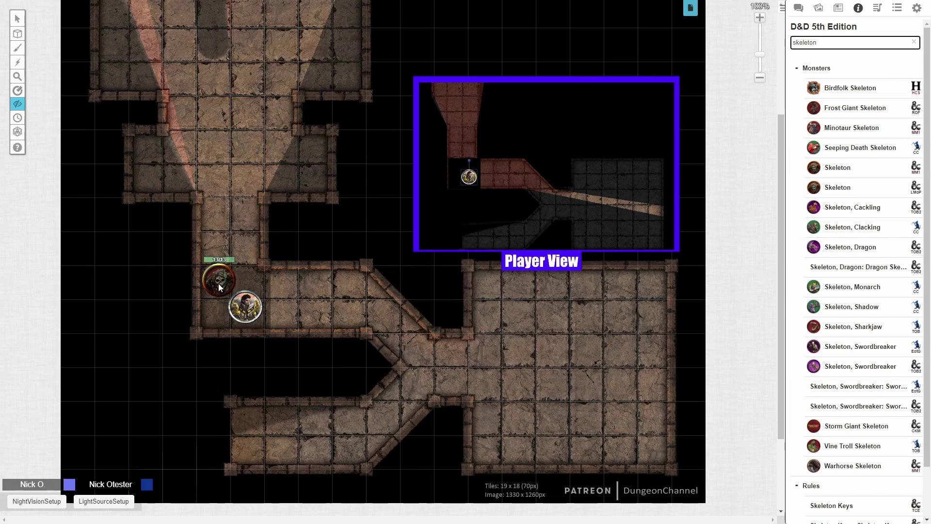
pyautogui.click(213, 315)
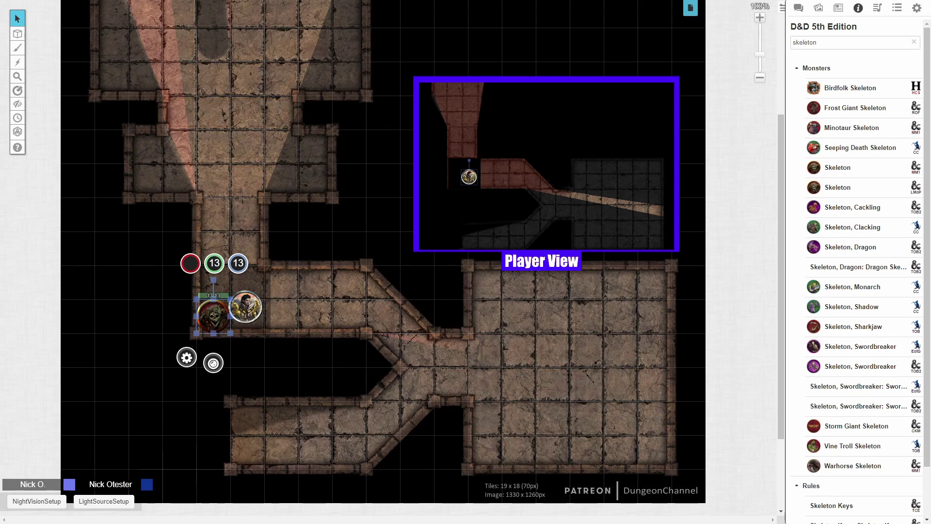
pyautogui.click(134, 339)
pyautogui.scroll(1, 134, 339)
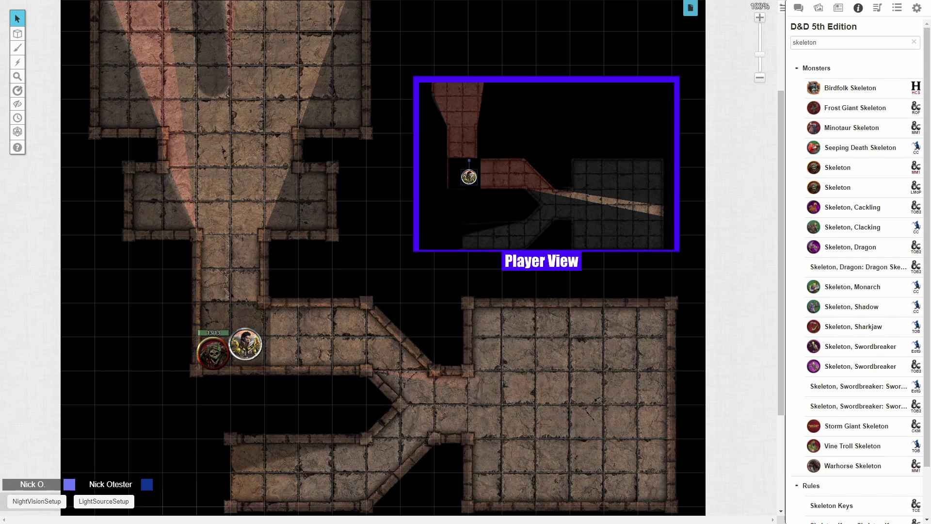
# Use Permanent Darkness Reveal Areas to uncover a rectangle around the hero and skeleton tokens
pyautogui.moveTo(21, 106)
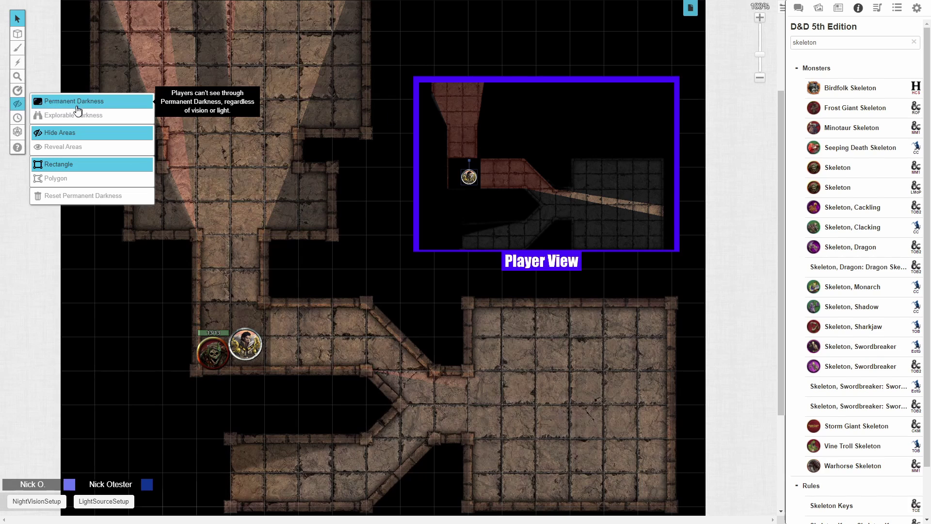
pyautogui.click(73, 146)
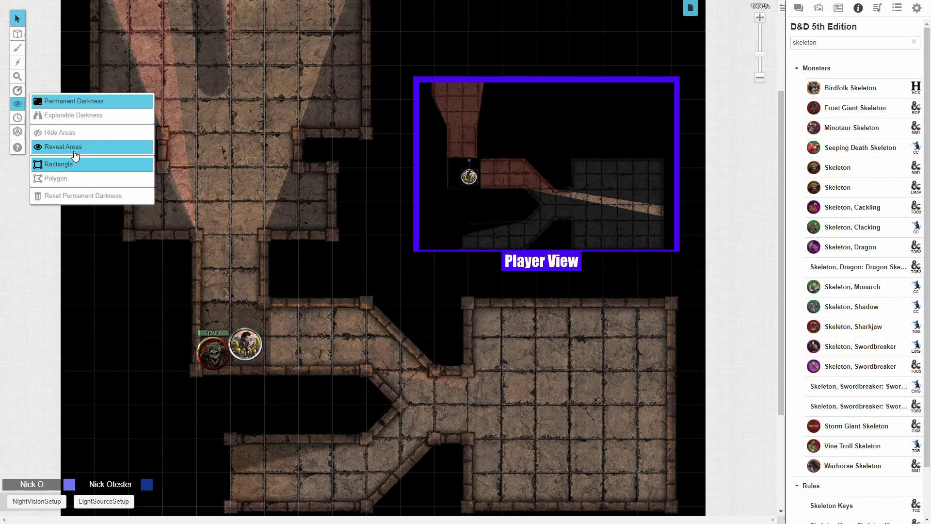
pyautogui.moveTo(180, 292); pyautogui.dragTo(280, 377)
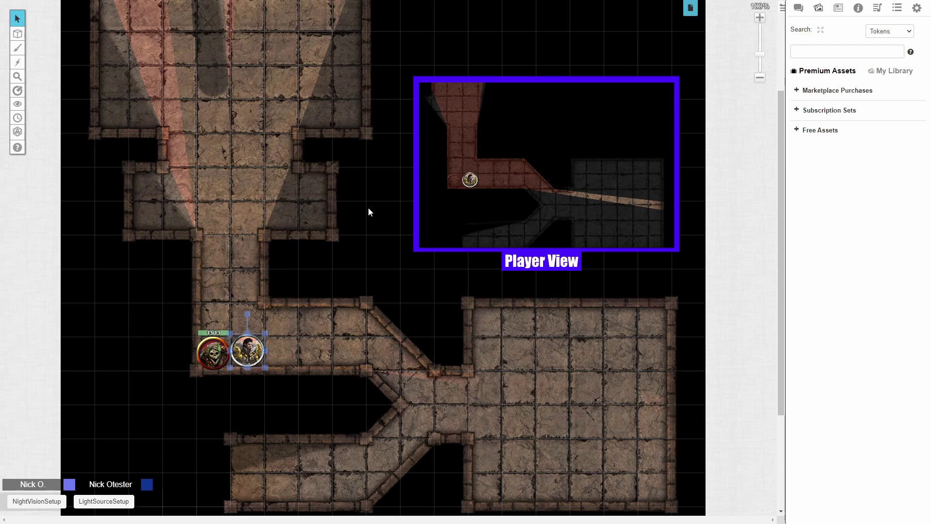
# Set the hero token's Vision to Off in its Token Settings and save
pyautogui.doubleClick(246, 352)
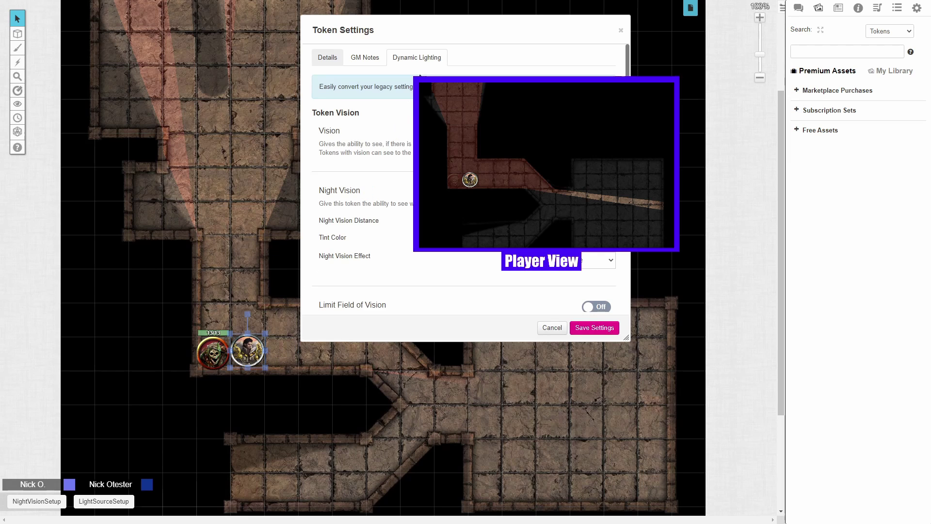
pyautogui.moveTo(441, 22); pyautogui.dragTo(210, 29)
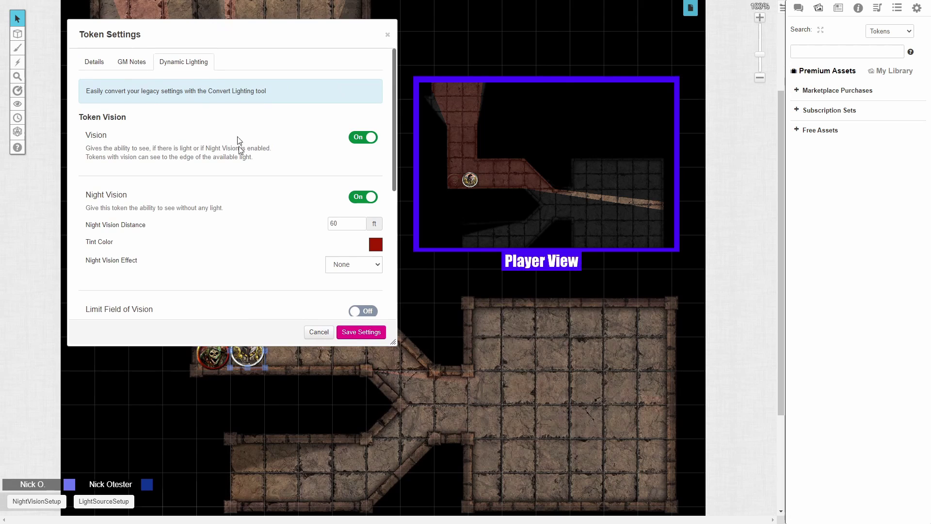
pyautogui.click(366, 138)
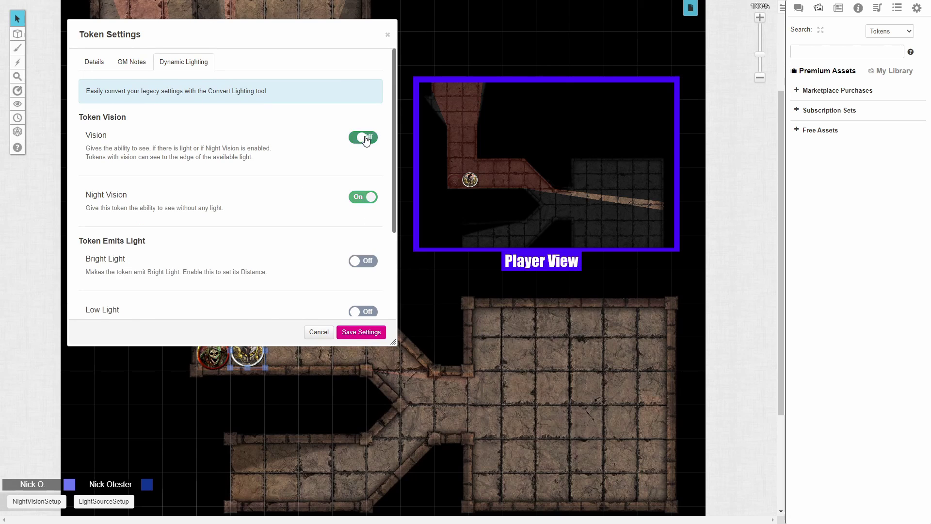
pyautogui.click(366, 334)
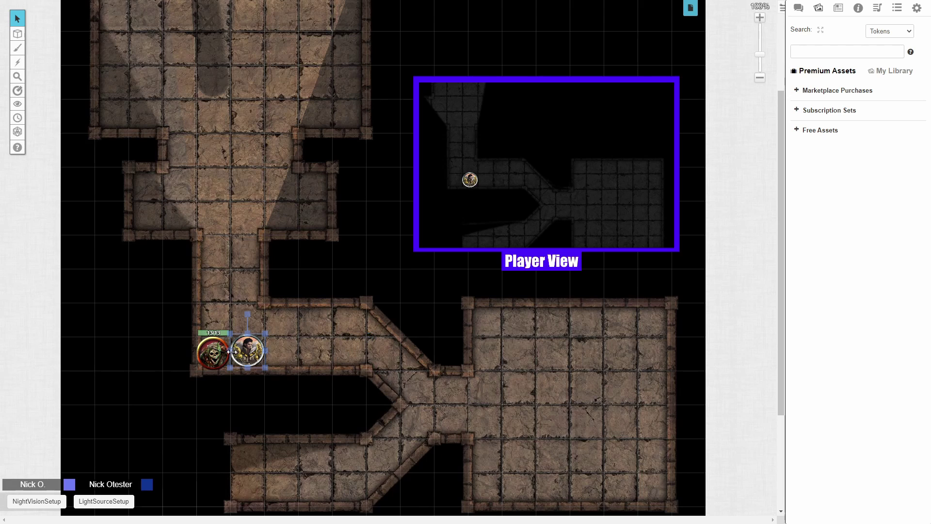
# Switch the hero token's Vision back On in its Token Settings and save
pyautogui.doubleClick(259, 349)
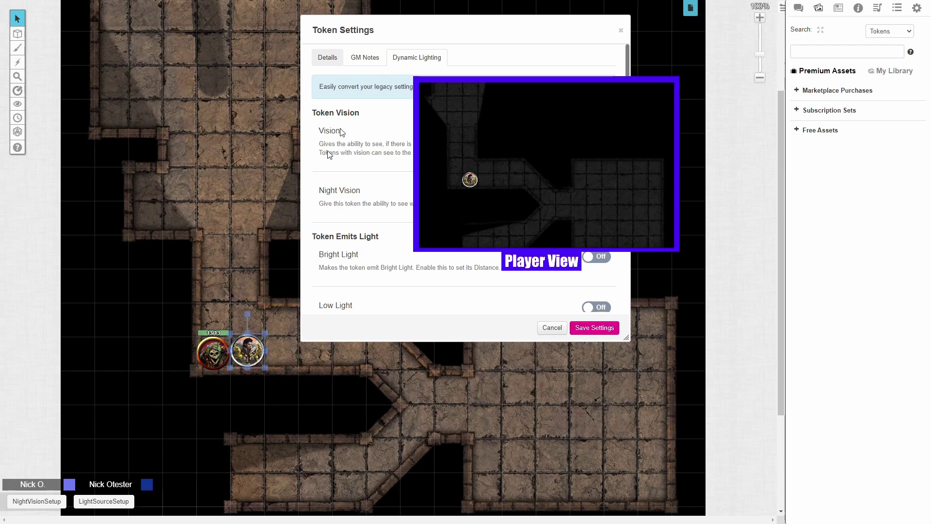
pyautogui.moveTo(401, 35); pyautogui.dragTo(162, 46)
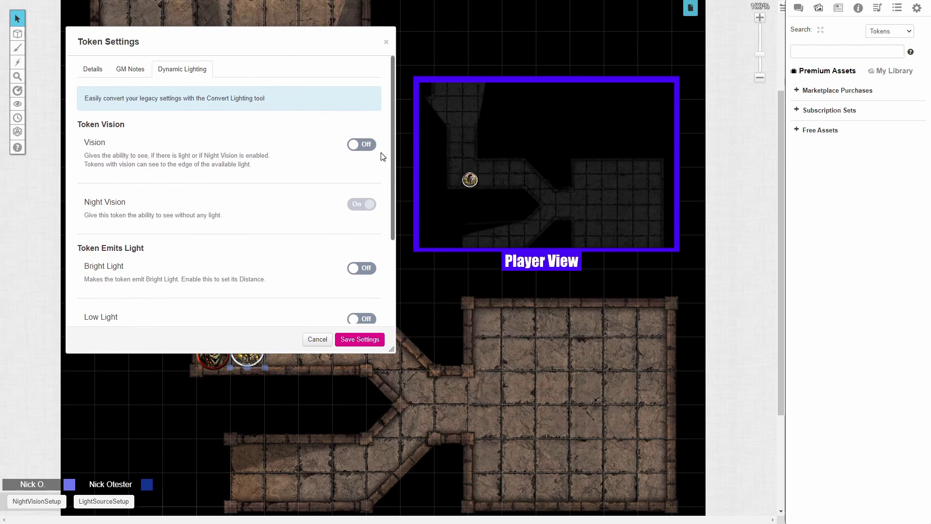
pyautogui.click(368, 148)
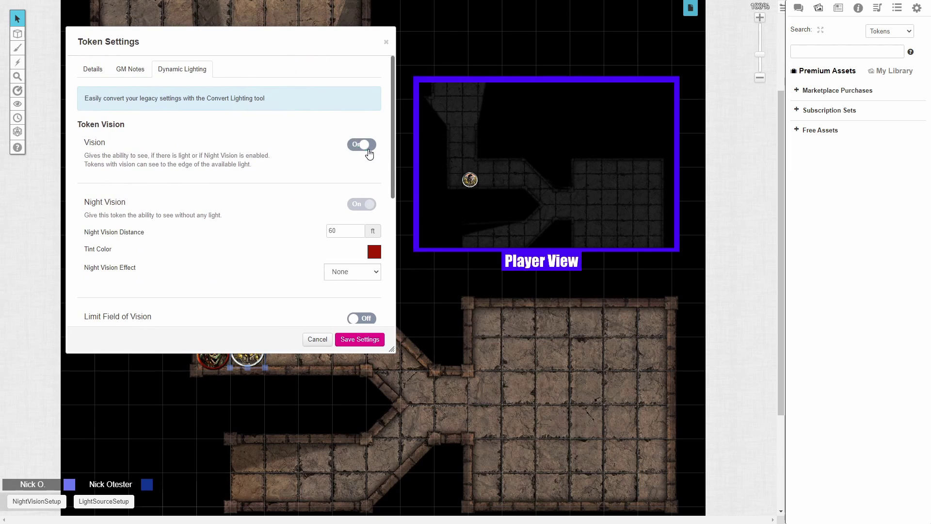
pyautogui.click(371, 339)
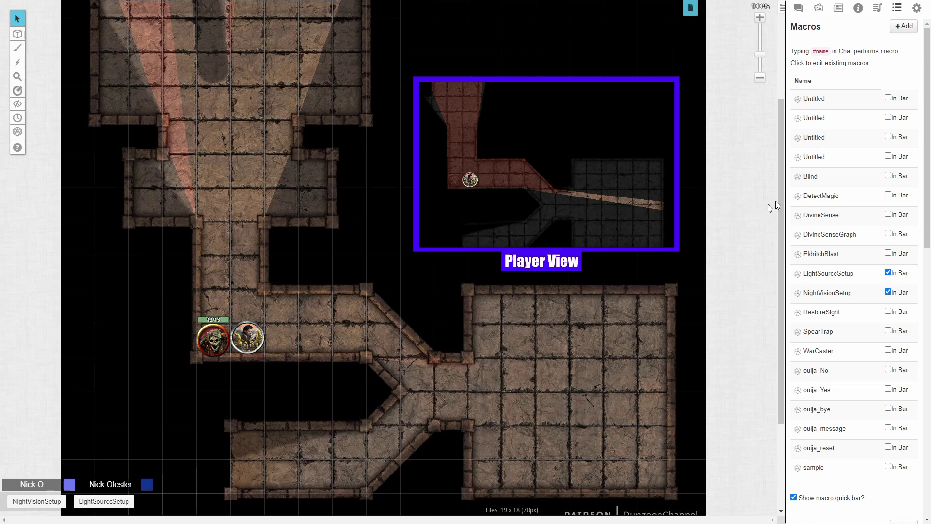
# Test-run the Blind macro on the selected hero token, then cancel the macro editor
pyautogui.click(812, 178)
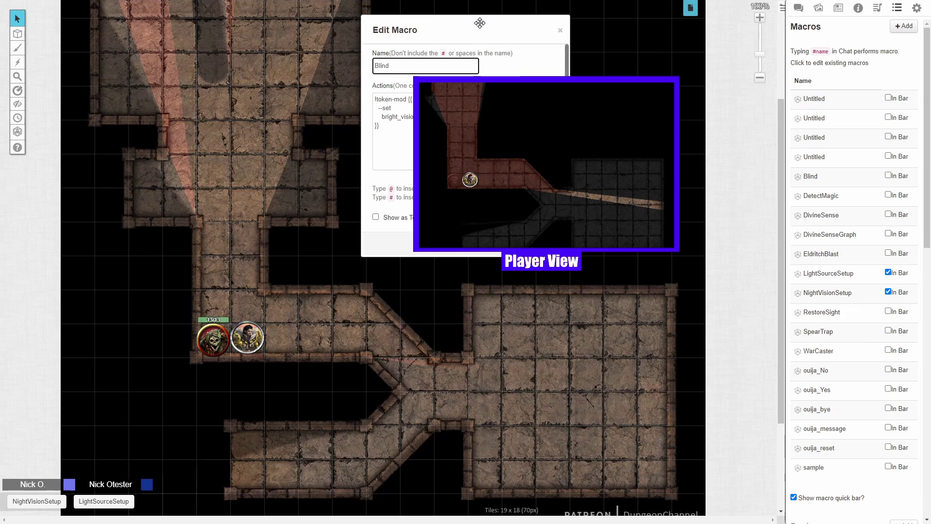
pyautogui.moveTo(481, 22); pyautogui.dragTo(320, 38)
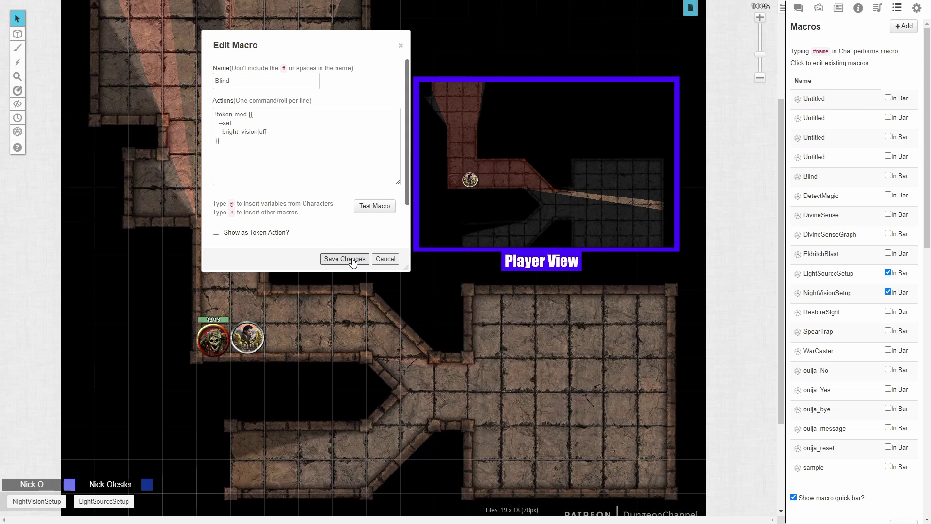
pyautogui.click(249, 336)
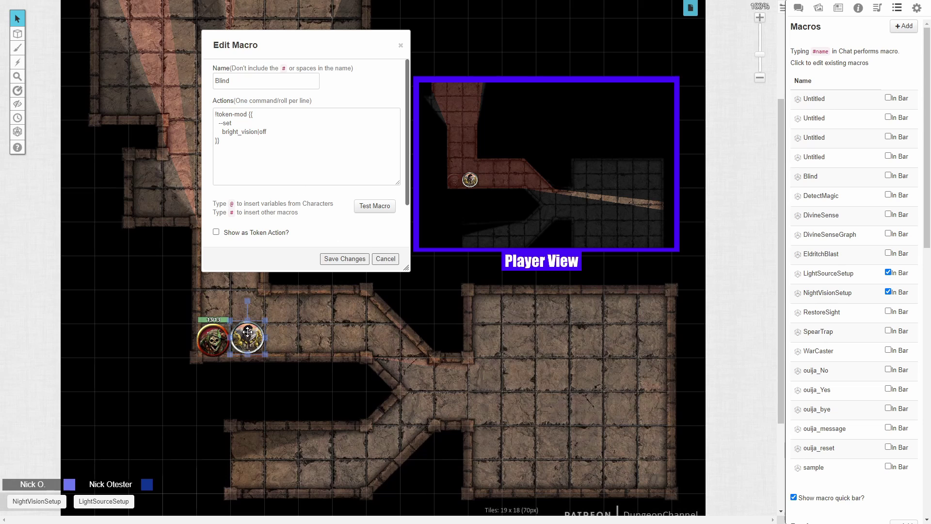
pyautogui.click(374, 206)
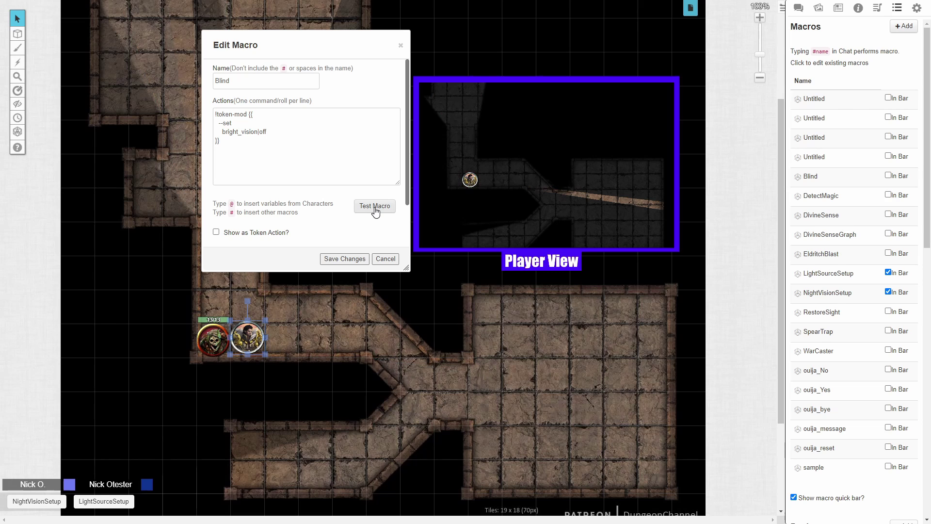
pyautogui.click(385, 258)
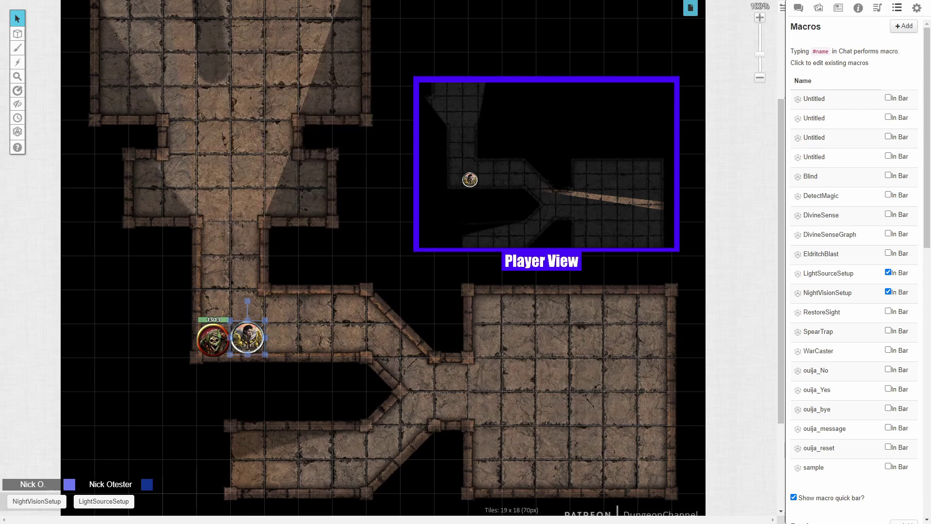
# Test the RestoreSight macro on the hero token to turn bright_vision back on, then save and close it
pyautogui.click(825, 313)
pyautogui.moveTo(444, 29); pyautogui.dragTo(280, 53)
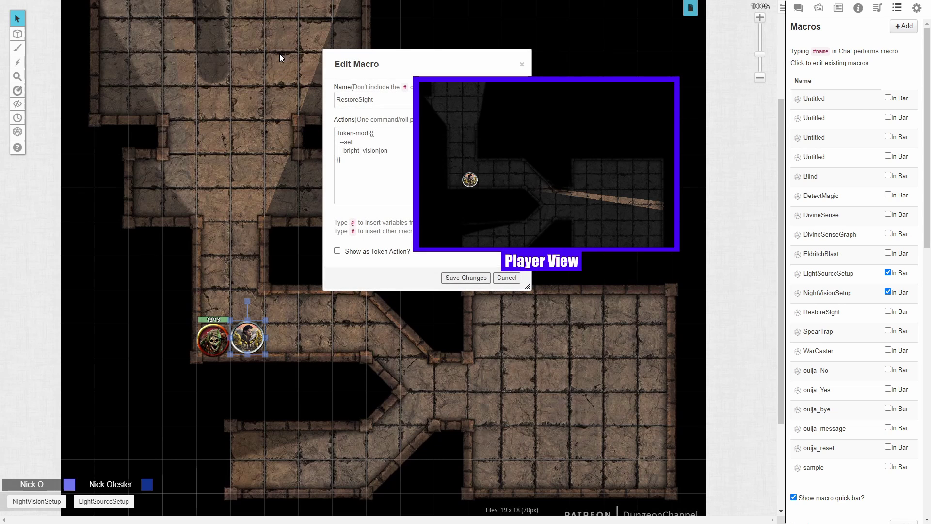
pyautogui.moveTo(407, 57); pyautogui.dragTo(341, 57)
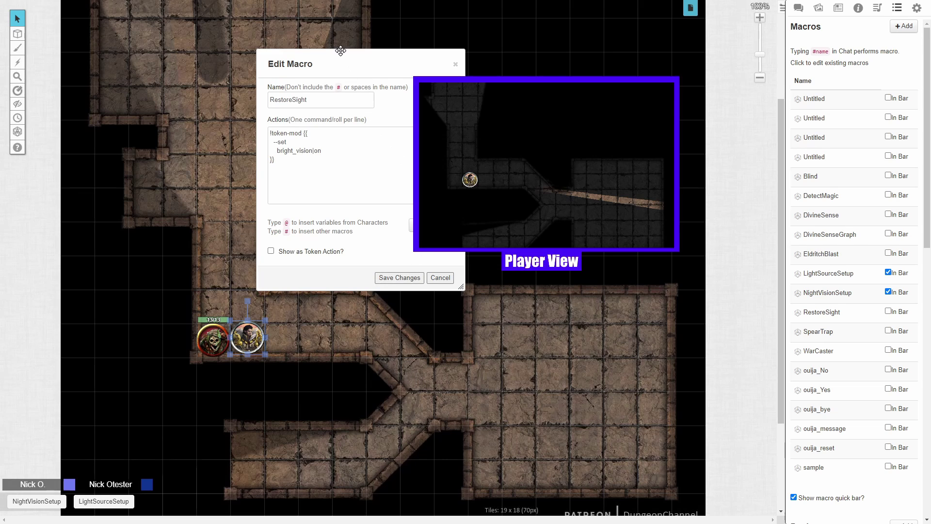
pyautogui.moveTo(341, 51); pyautogui.dragTo(257, 49)
pyautogui.click(346, 223)
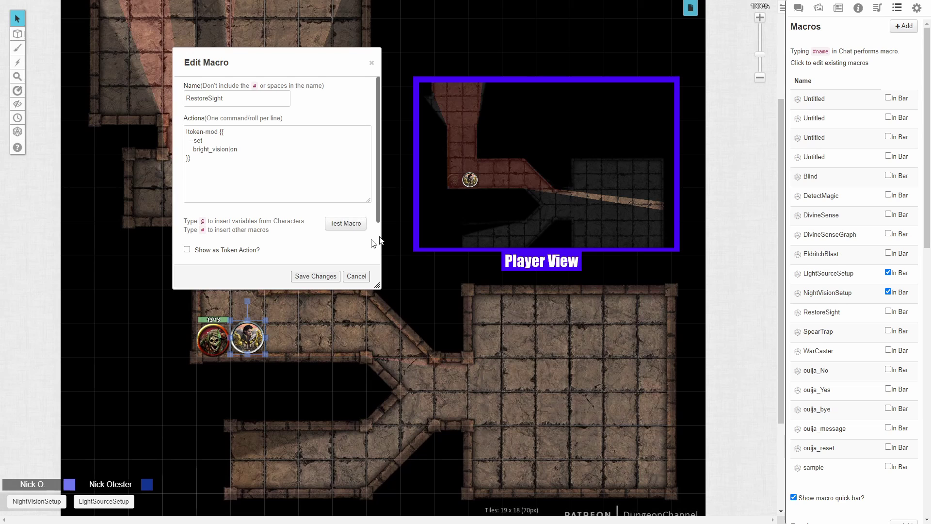
pyautogui.click(315, 277)
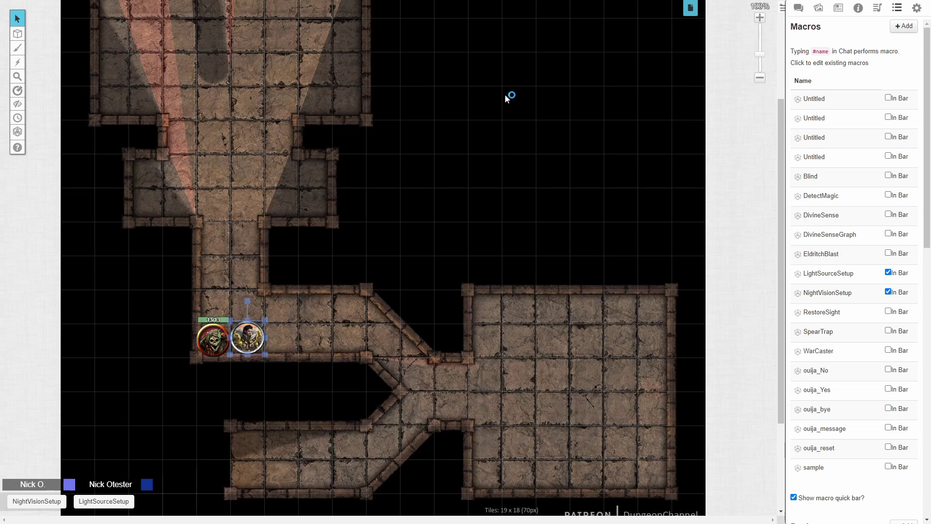
# Set DLDemoPage's Dynamic Lighting GM Darkness Opacity from 35% to 19% and save the settings
pyautogui.click(690, 8)
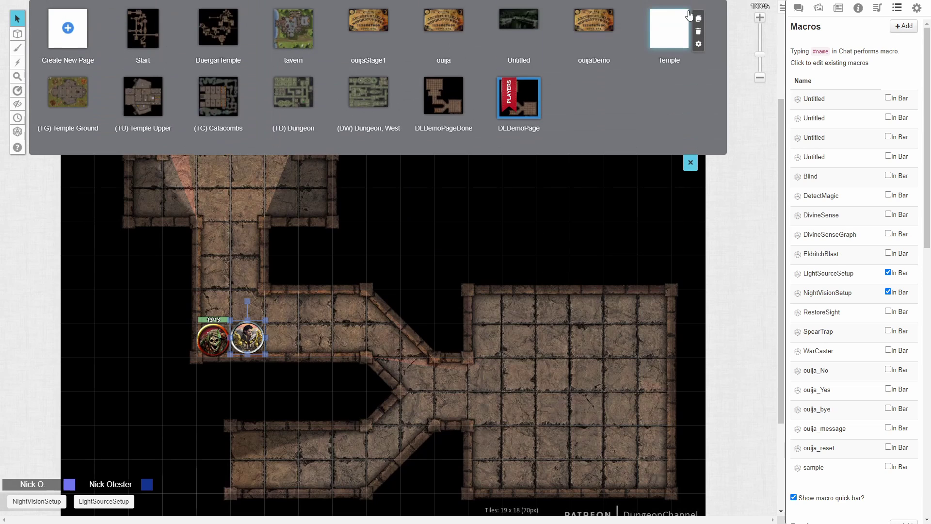
pyautogui.click(548, 113)
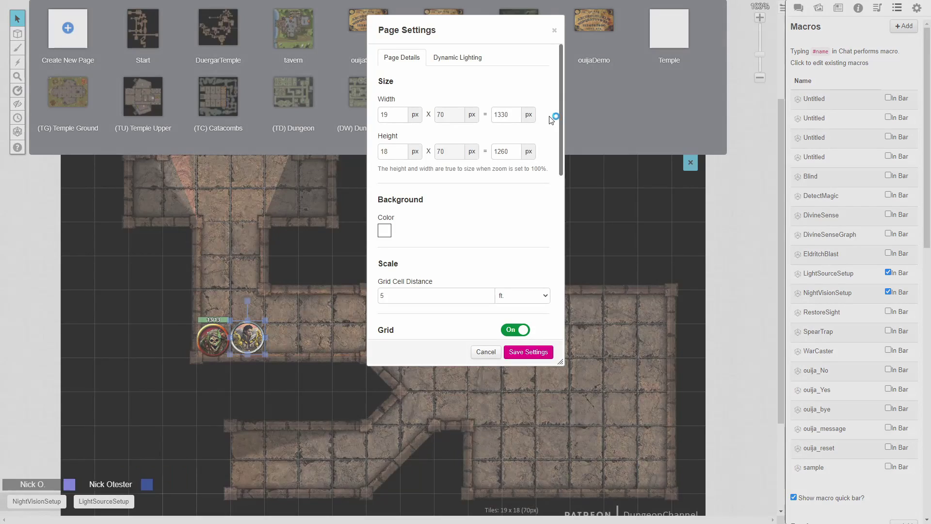
pyautogui.click(464, 62)
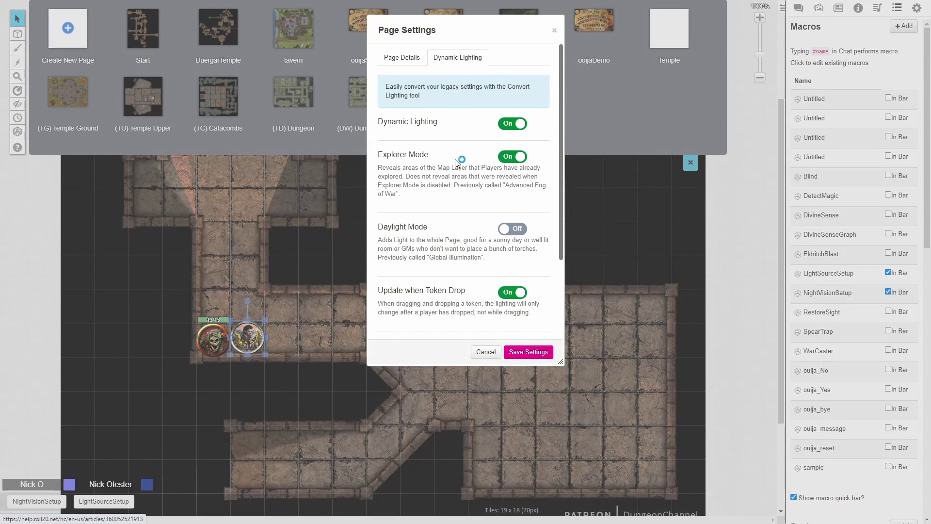
pyautogui.scroll(-2, 438, 245)
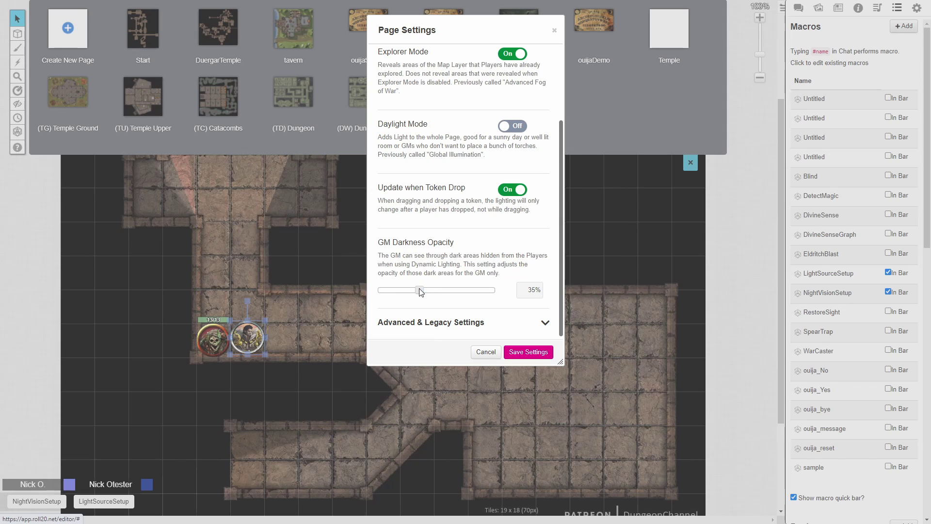
pyautogui.moveTo(420, 291); pyautogui.dragTo(396, 293)
pyautogui.click(528, 358)
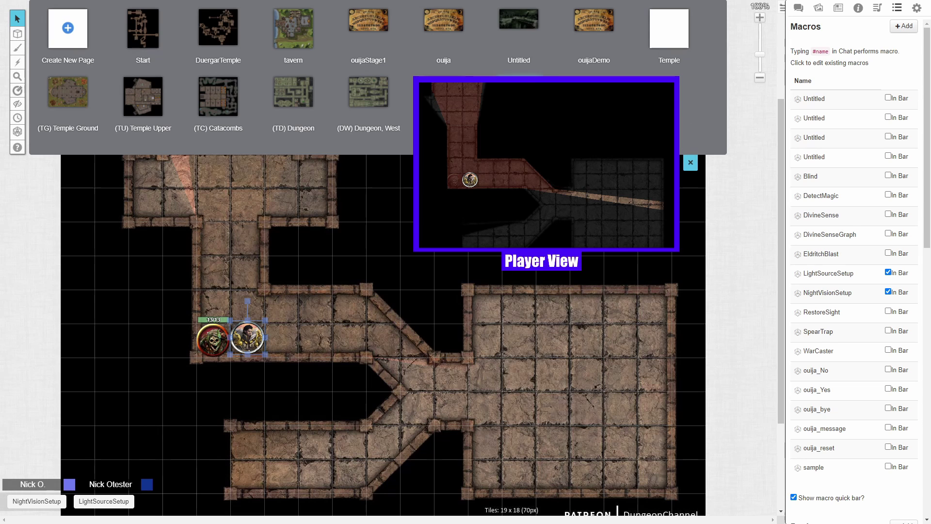
# Set the page's GM Darkness Opacity to 0% and save the page settings
pyautogui.click(465, 64)
pyautogui.moveTo(461, 35); pyautogui.dragTo(225, 81)
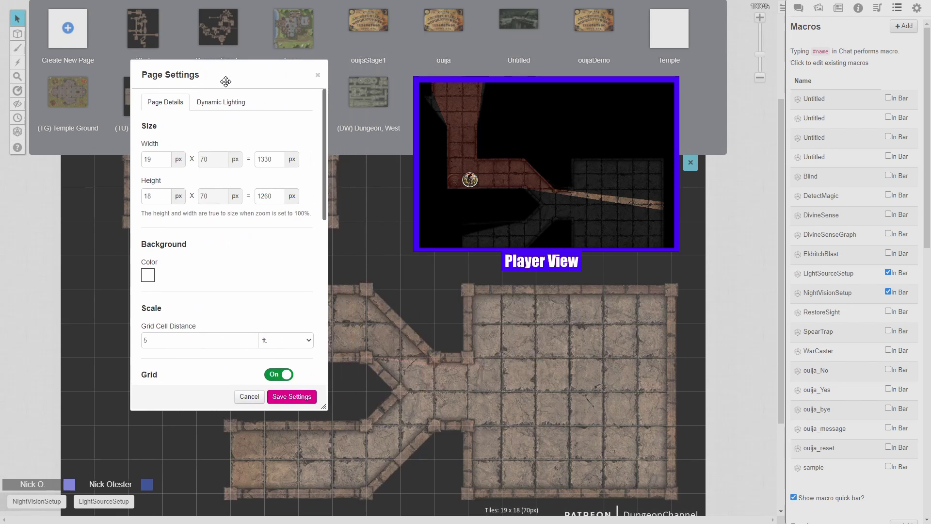
pyautogui.scroll(-1, 199, 308)
pyautogui.scroll(1, 197, 291)
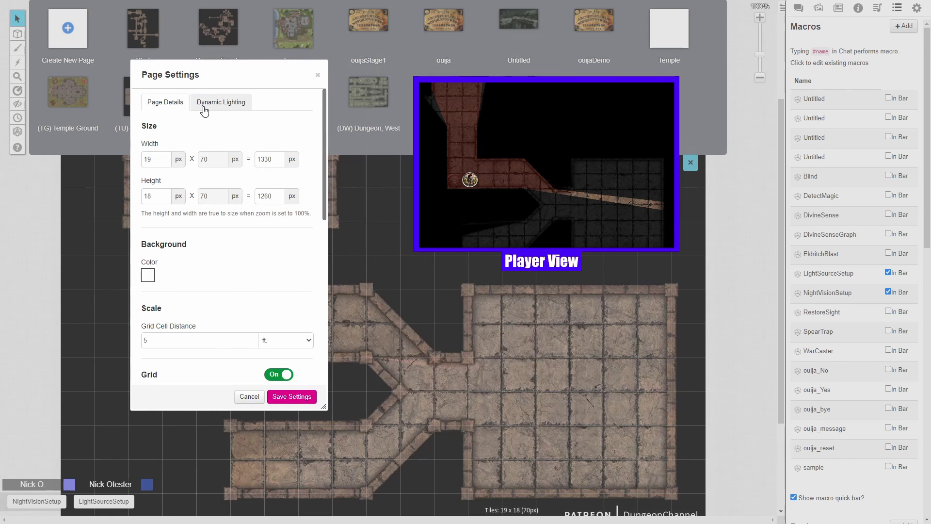
pyautogui.click(204, 112)
pyautogui.scroll(-5, 223, 257)
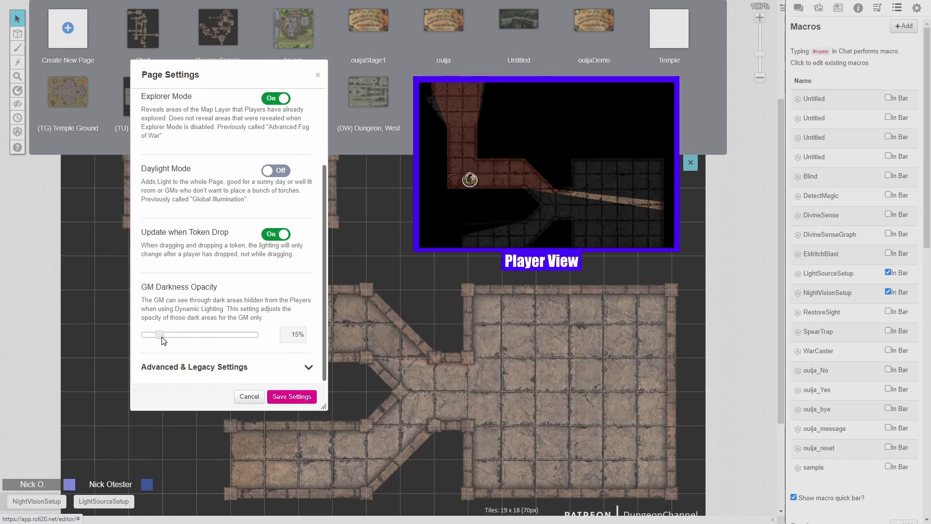
pyautogui.moveTo(161, 335); pyautogui.dragTo(139, 336)
pyautogui.click(291, 397)
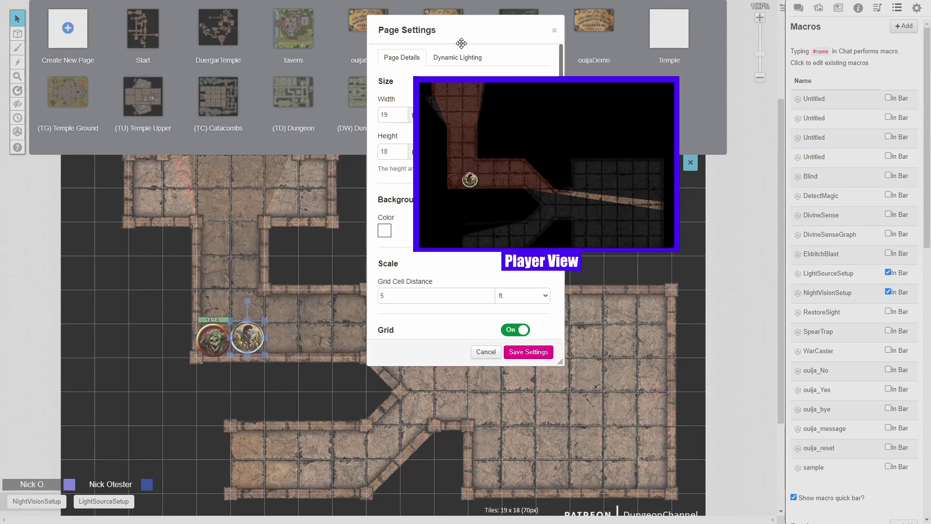
# Raise the page's GM Darkness Opacity back to 35% and save the lighting settings
pyautogui.moveTo(461, 34); pyautogui.dragTo(226, 73)
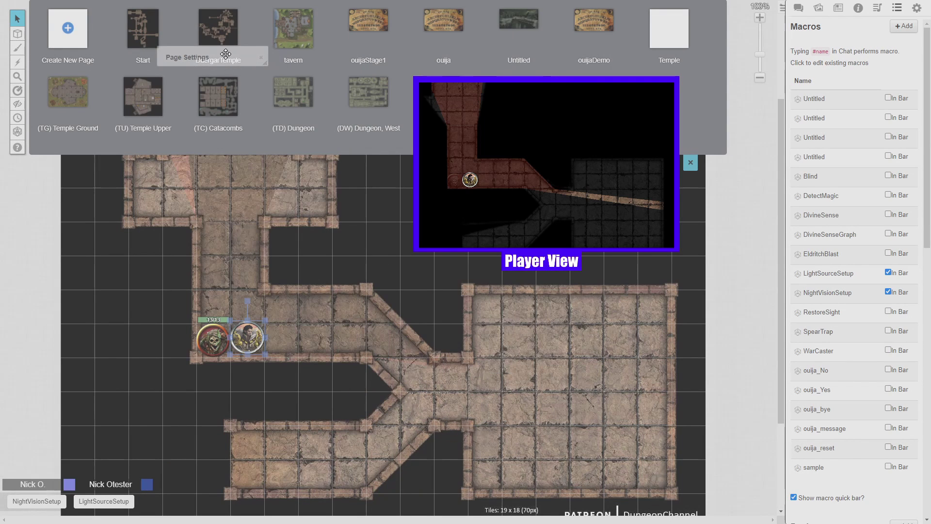
pyautogui.doubleClick(227, 53)
pyautogui.click(229, 87)
pyautogui.scroll(-3, 241, 295)
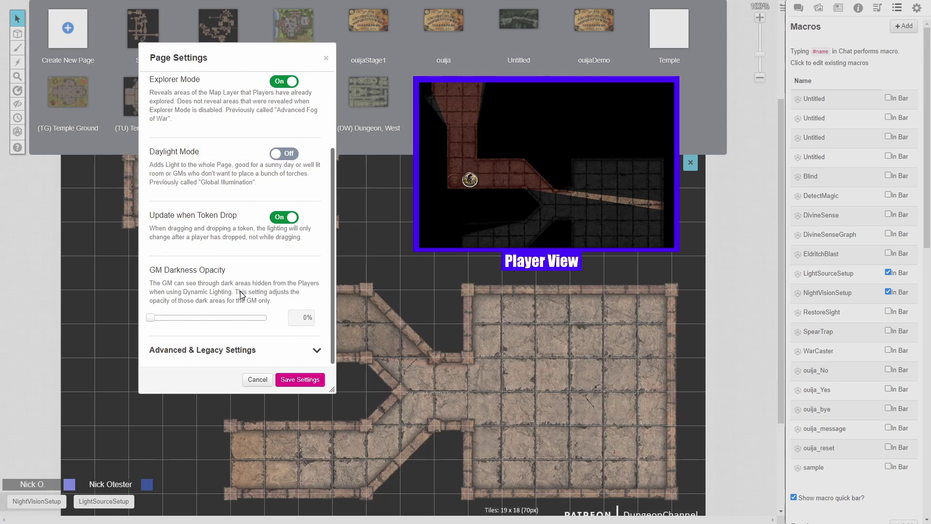
pyautogui.moveTo(151, 318); pyautogui.dragTo(195, 322)
pyautogui.click(288, 379)
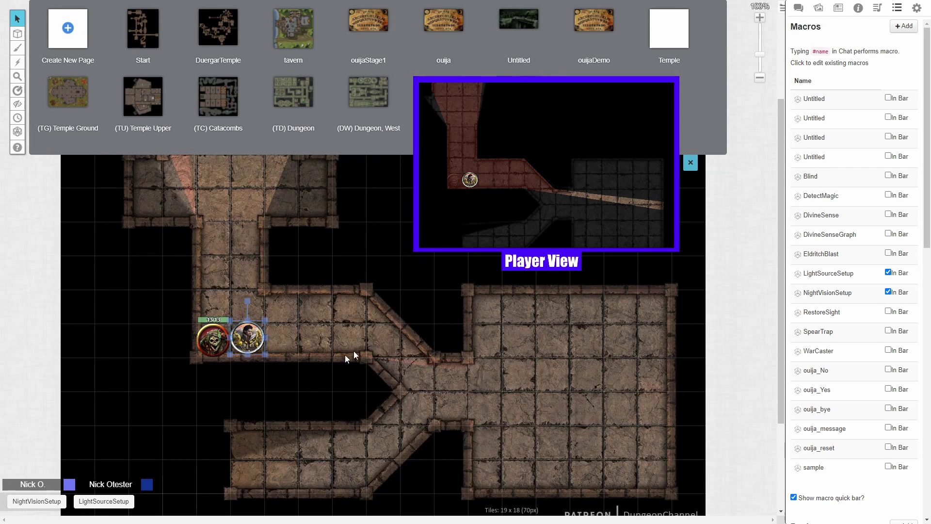